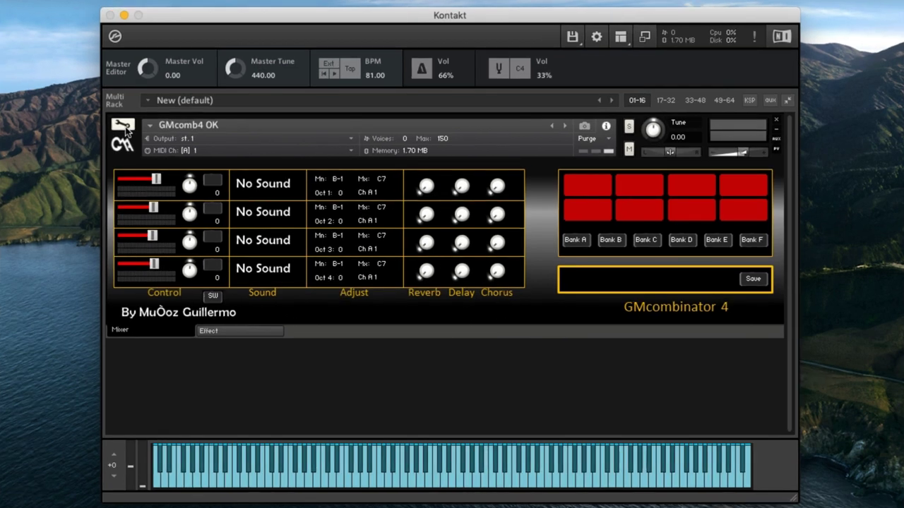
Step: Open GMcomb4 OK for editing and view the sample mapping of the 16 tps 1 F, Analog and Acordeon groups
left_click(136, 132)
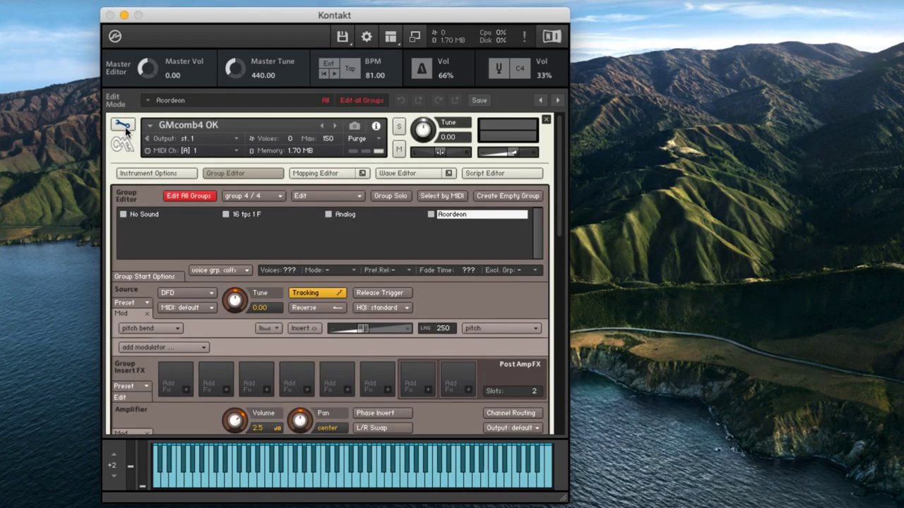
left_click(236, 216)
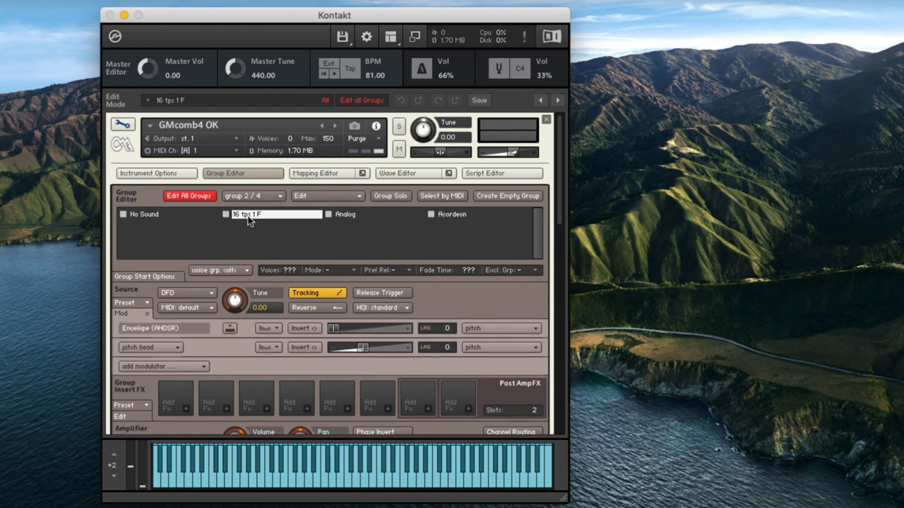
left_click(315, 173)
left_click(339, 214)
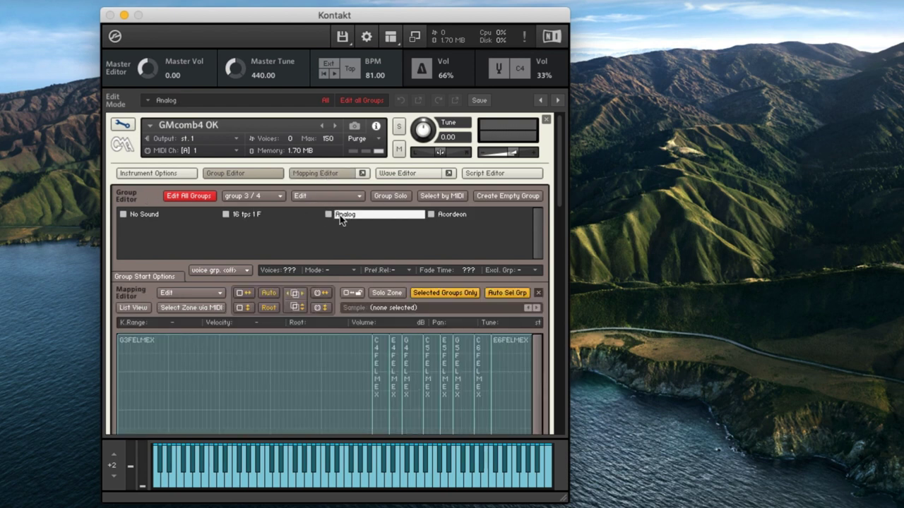
left_click(438, 214)
left_click(368, 218)
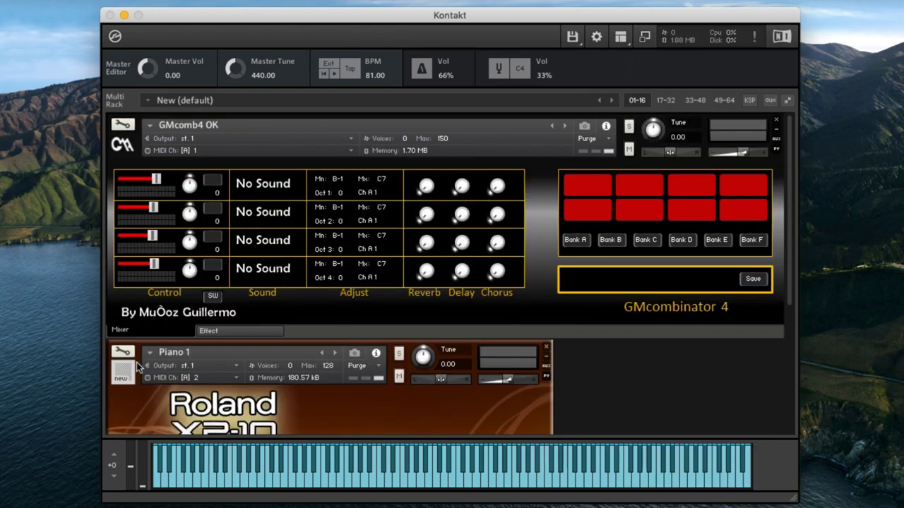
Step: Copy the Detuned EP 1 group from the Piano 1 instrument and paste it with samples into GMcomb4 OK
left_click(125, 352)
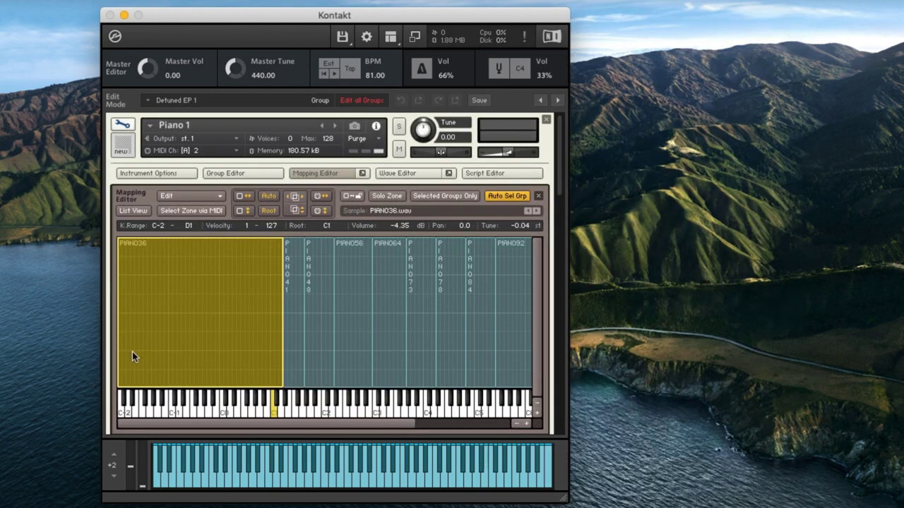
left_click(252, 178)
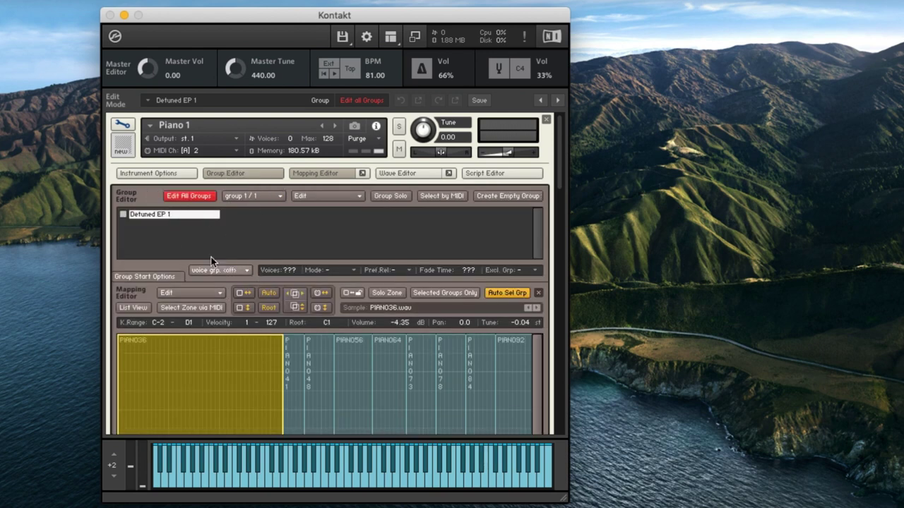
right_click(208, 222)
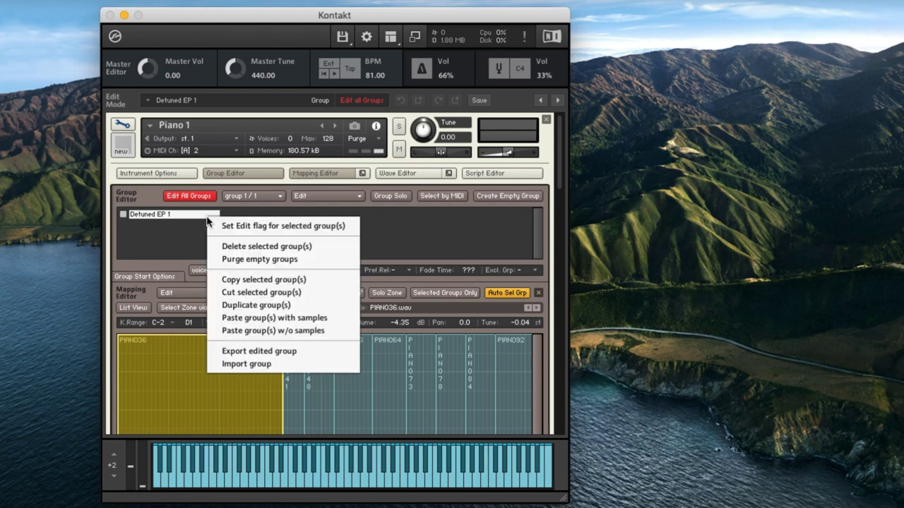
left_click(262, 279)
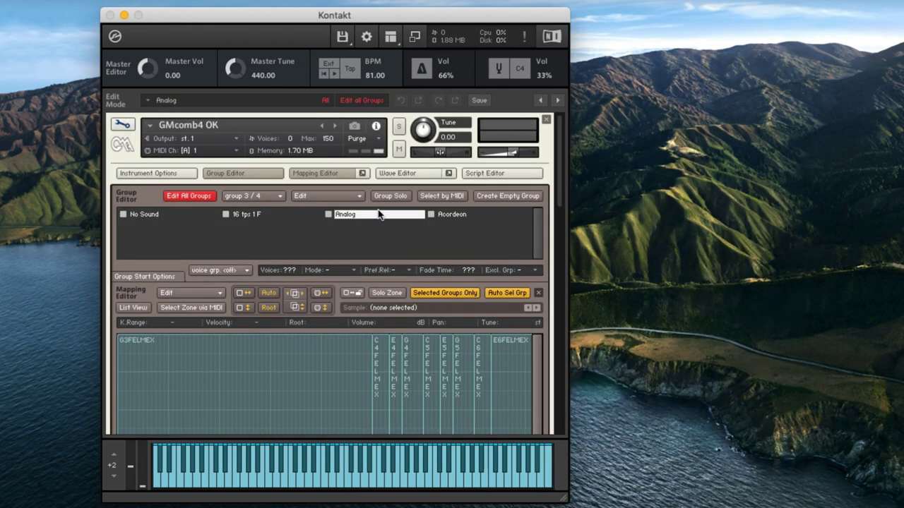
right_click(464, 235)
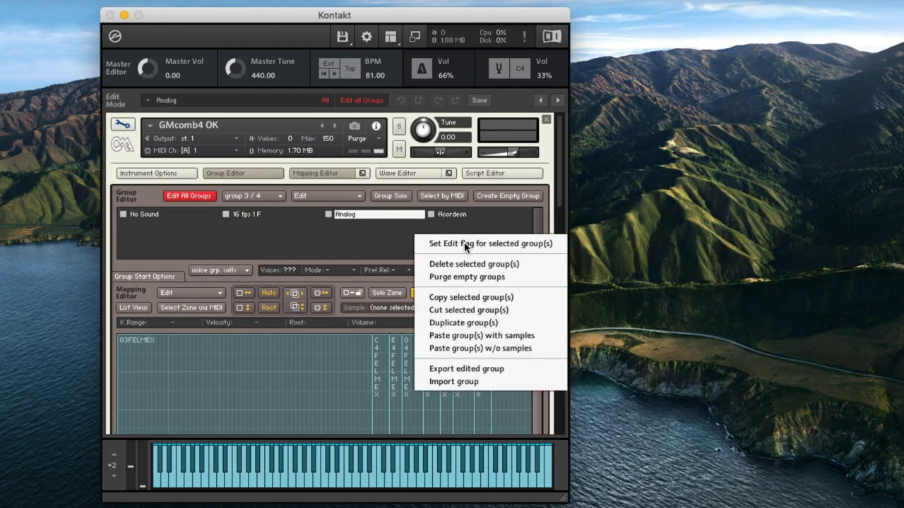
left_click(473, 336)
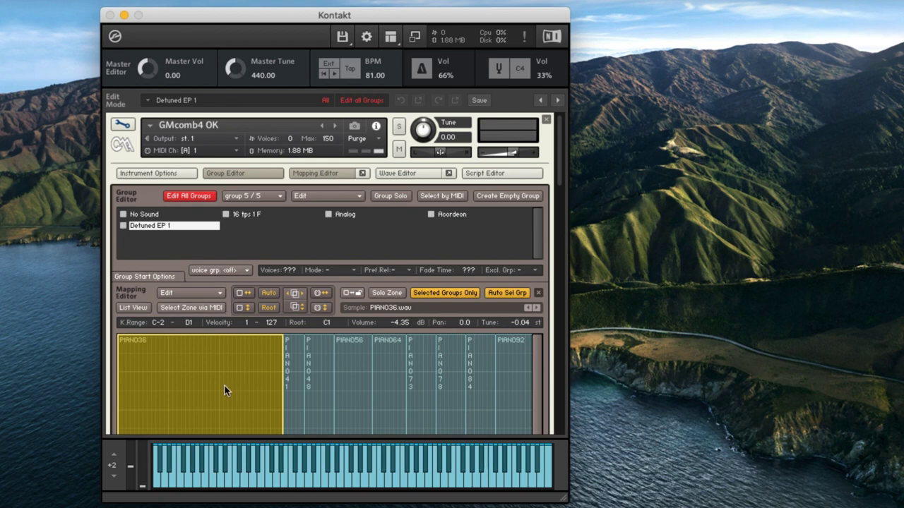
Step: Raise the lowest zone's low key to A#-2 in Detuned EP 1 and B-2 in 16 tps 1 F and Analog, and check Acordeon
left_click_drag(115, 382, 159, 384)
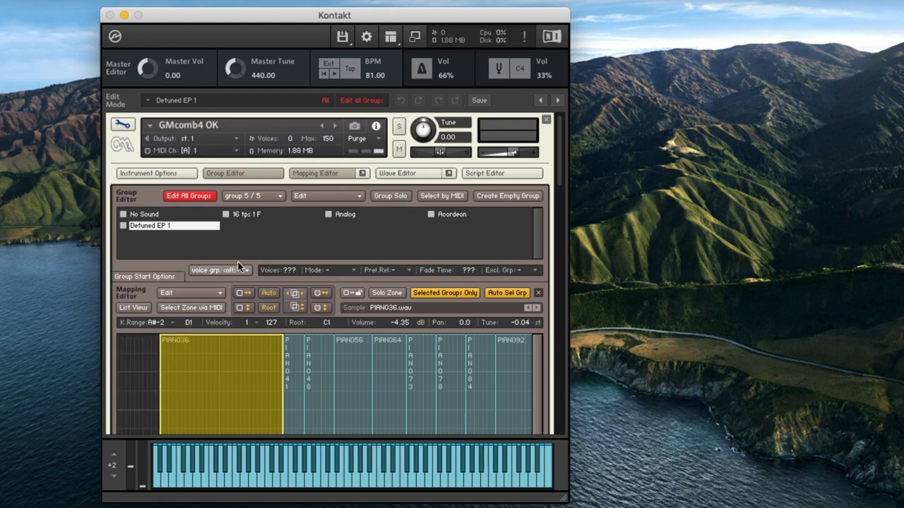
left_click(244, 214)
left_click(197, 351)
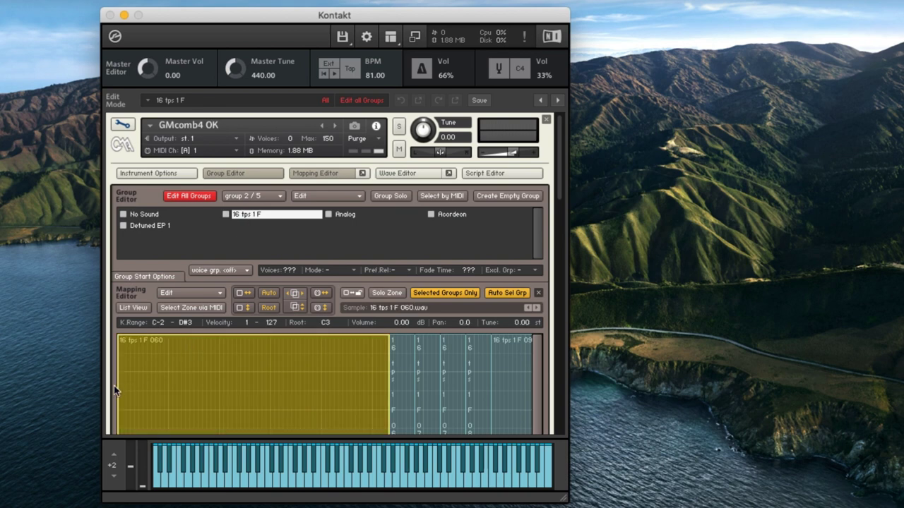
left_click_drag(120, 384, 166, 385)
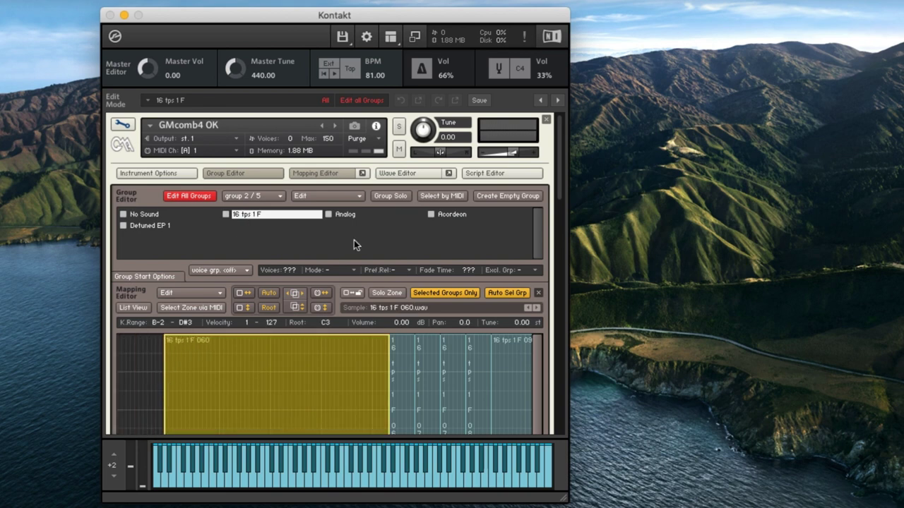
left_click(353, 214)
left_click(170, 359)
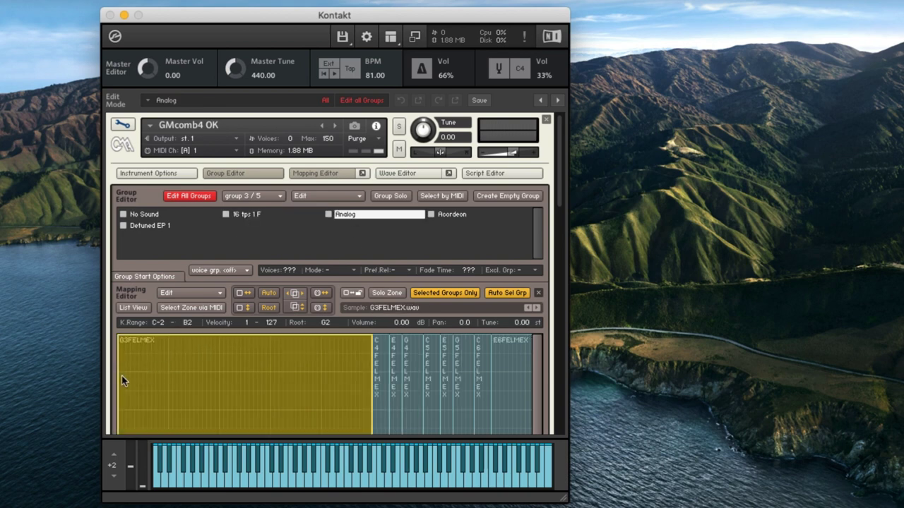
left_click_drag(121, 380, 166, 381)
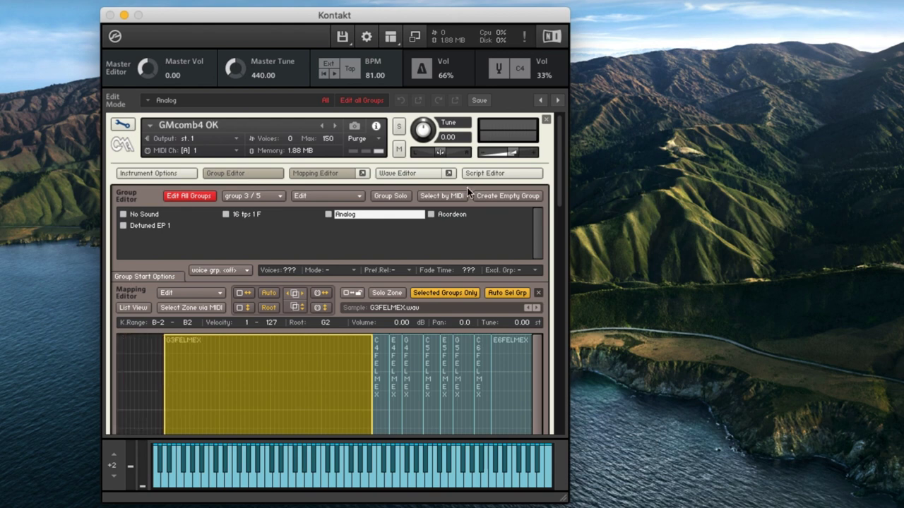
left_click(455, 216)
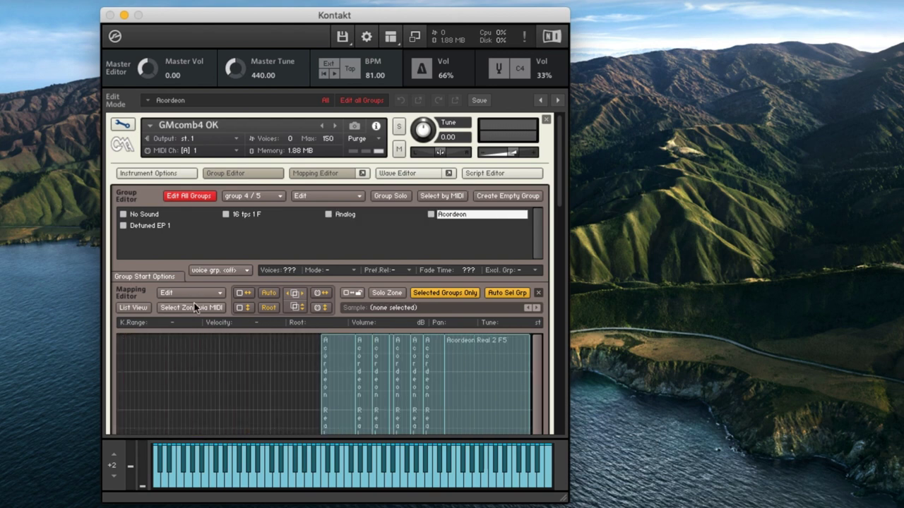
Step: Leave GMcomb4 OK's edit mode and remove the Piano 1 instrument from the rack
left_click(124, 126)
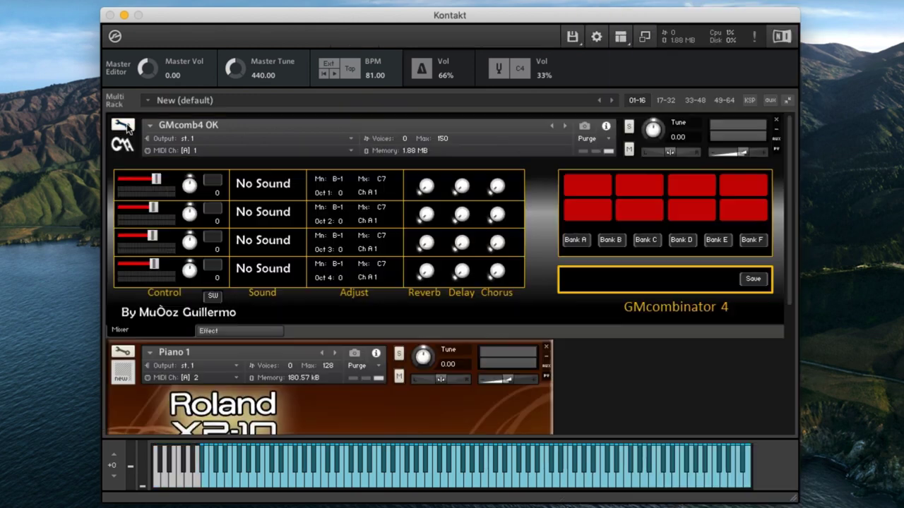
left_click(546, 349)
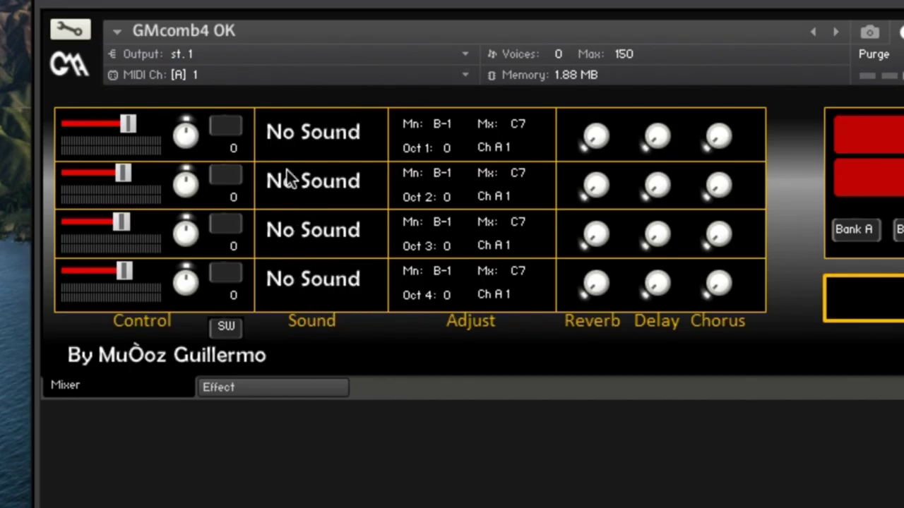
Step: Assign 16 tps 1 F, Analog and Acordeon to the first three mixer slots and switch those slots on
left_click(322, 132)
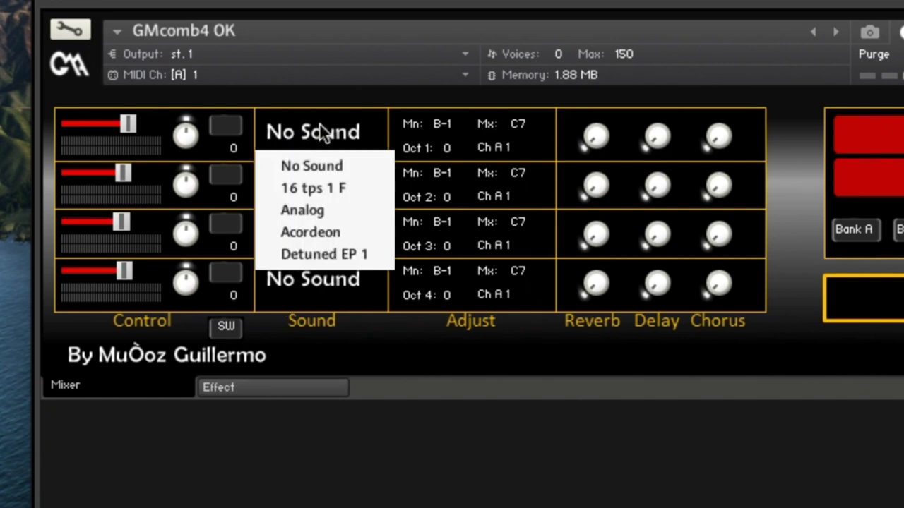
left_click(321, 189)
left_click(322, 195)
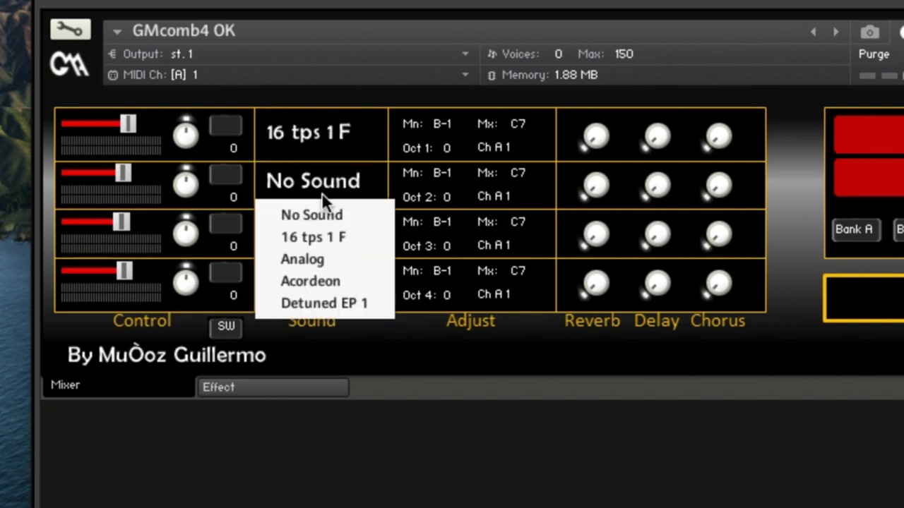
left_click(327, 259)
left_click(325, 232)
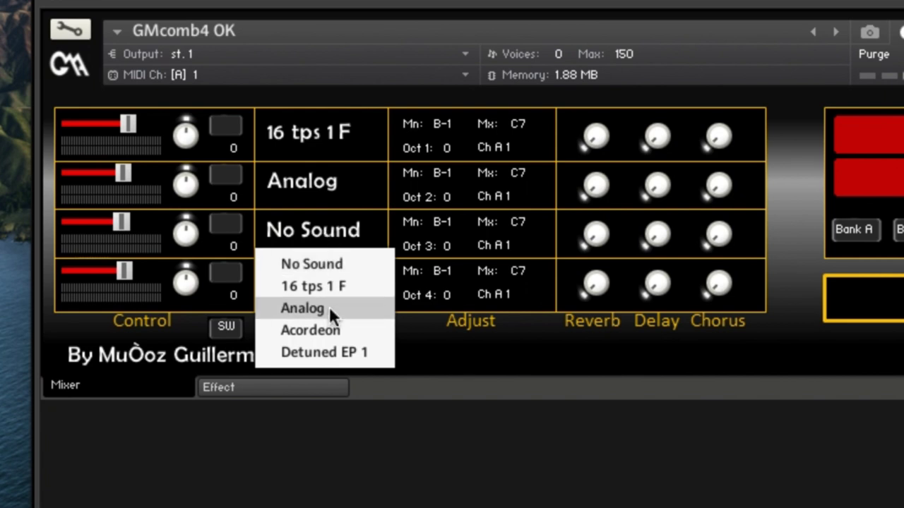
left_click(330, 331)
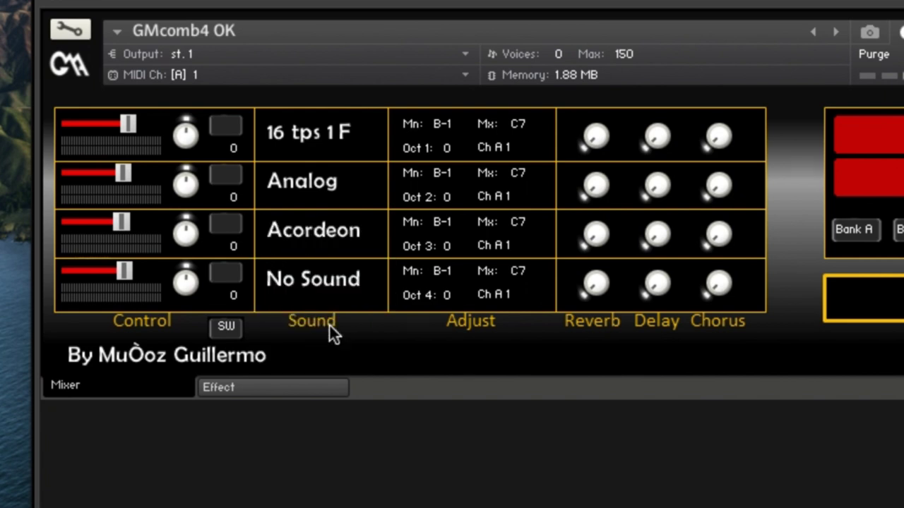
left_click(237, 127)
left_click(230, 175)
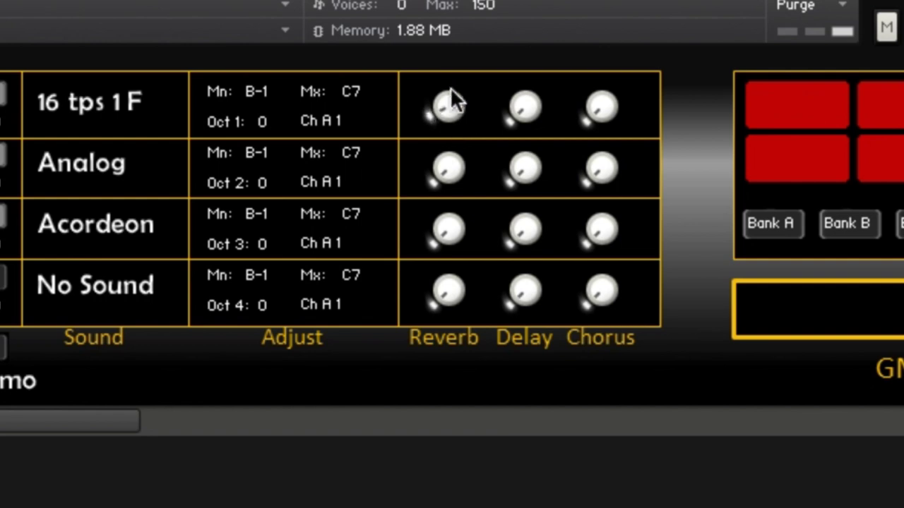
Step: Try out the reverb, delay and chorus amounts on the 16 tps 1 F slot and return them to minimum
left_click_drag(451, 90, 451, 76)
left_click_drag(527, 108, 527, 60)
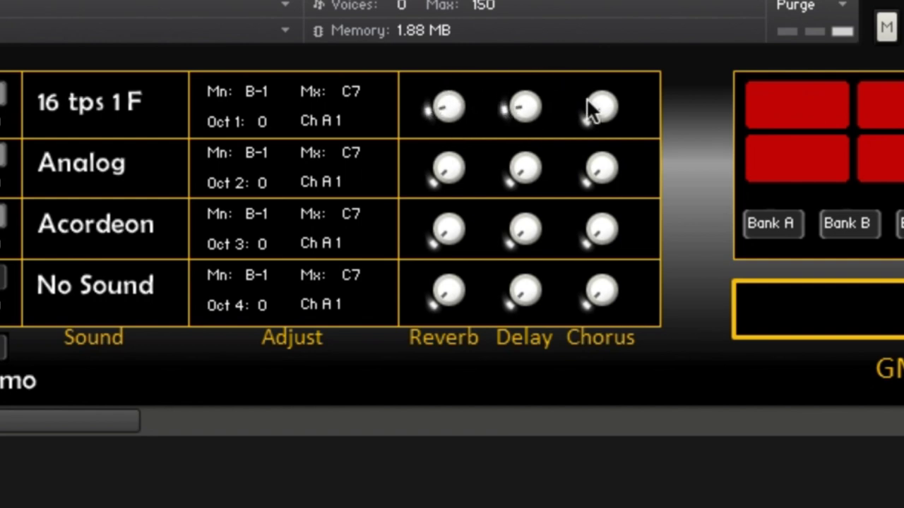
mouse_move(592, 107)
left_mouse_down()
mouse_move(591, 66)
mouse_move(589, 121)
left_mouse_up()
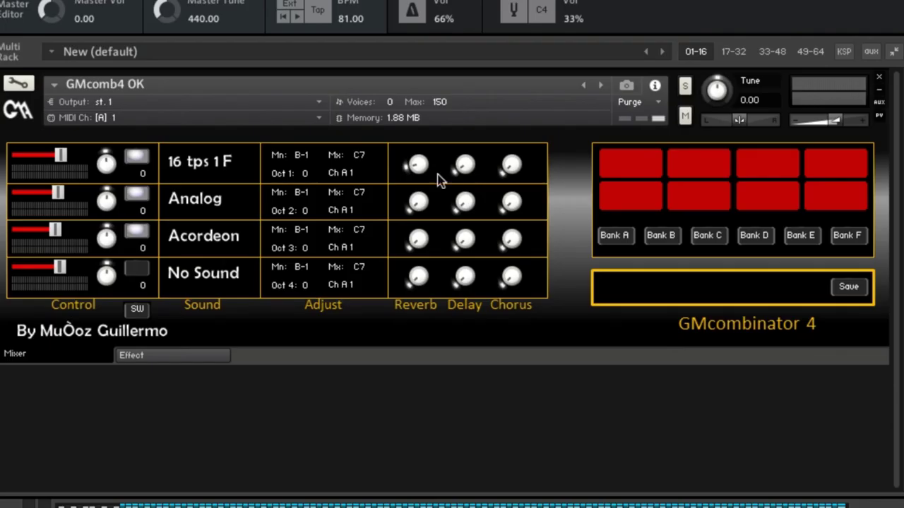
left_click_drag(418, 165, 417, 181)
Step: Examine the reverb, delay, chorus and equalizer settings of the combinator, and return to the mixer
left_click(141, 362)
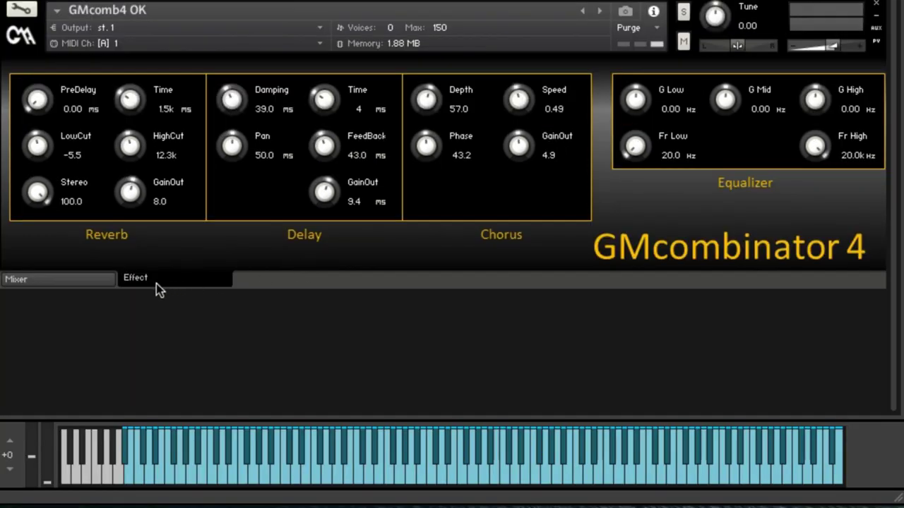
left_click(90, 281)
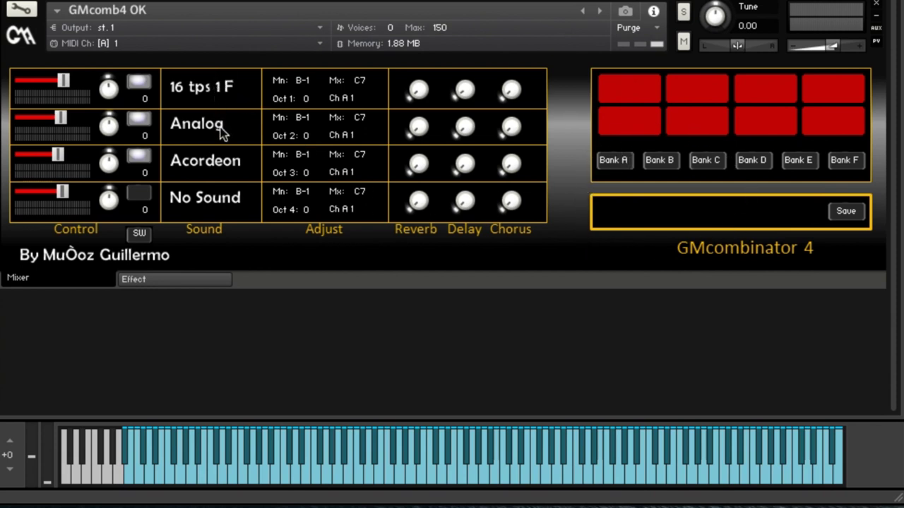
Step: Recall the first combination of Bank A, re-enter its name as Combi 1 and save it
left_click(626, 165)
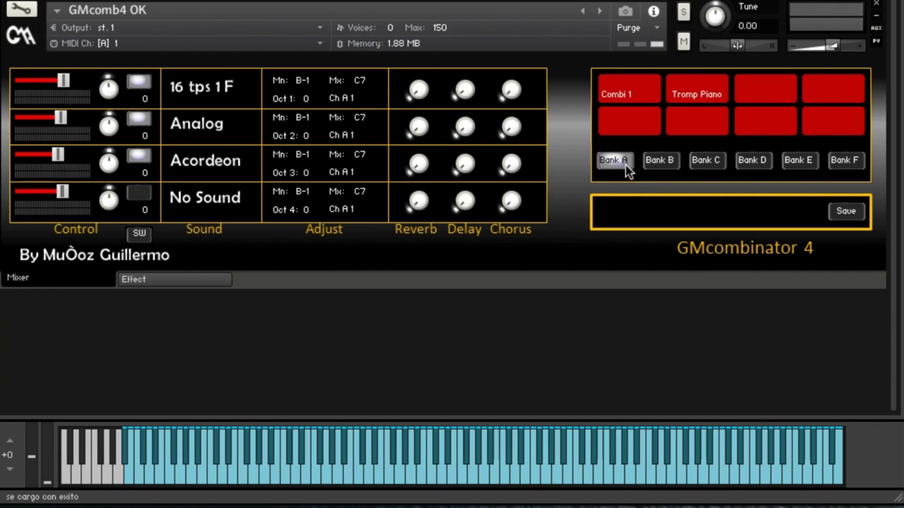
left_click(637, 103)
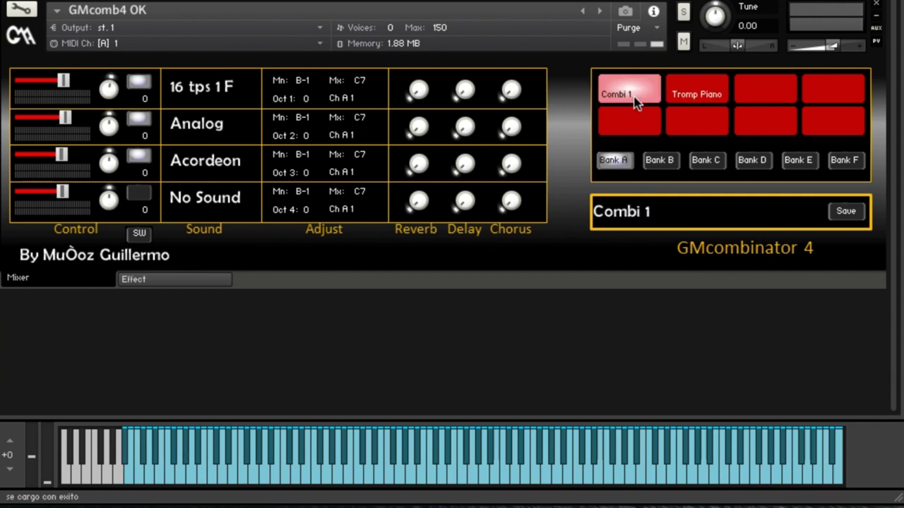
left_click(659, 209)
key("BackSpace")
key("BackSpace")
key("BackSpace")
key("BackSpace")
key("BackSpace")
key("BackSpace")
key("BackSpace")
left_click(614, 162)
type("Combi 1")
left_click(842, 211)
Step: Recall the Tromp Piano combination and choose Detuned EP 1 as the sound of its second slot
left_click(706, 92)
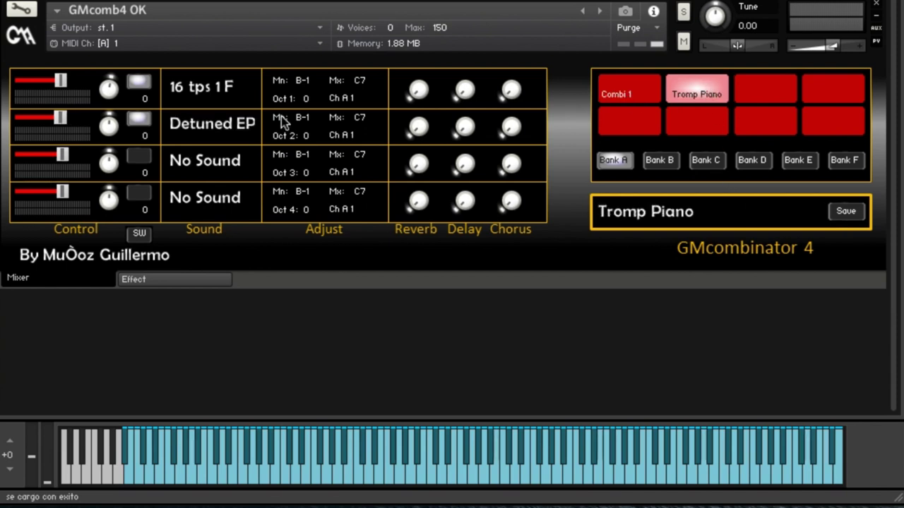
left_click(232, 125)
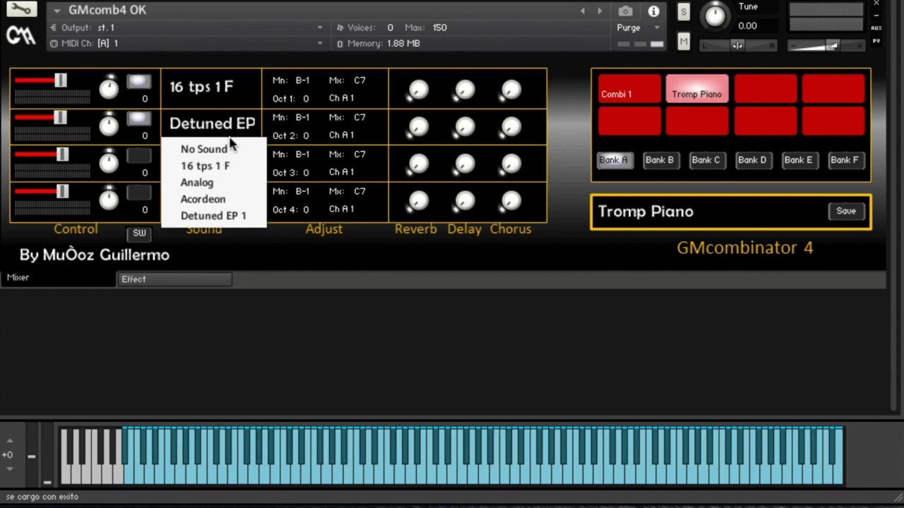
left_click(219, 215)
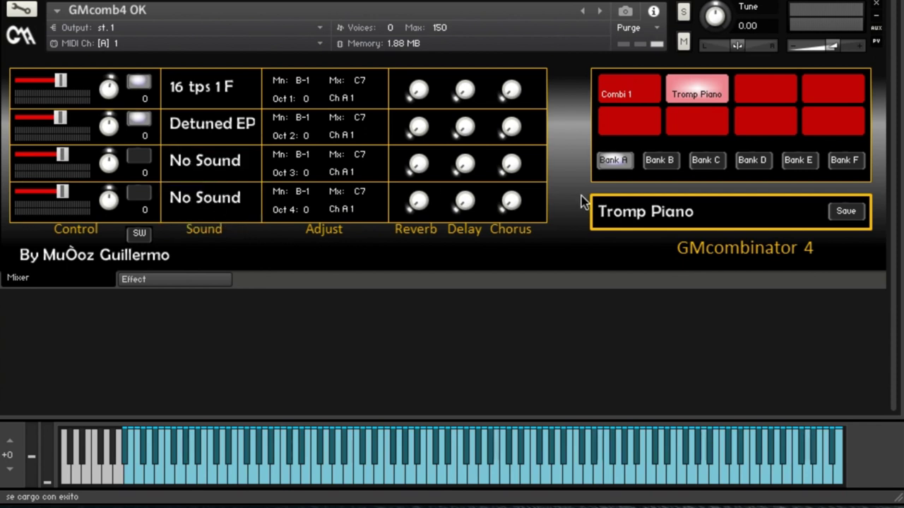
Step: Rename the Tromp Piano combination as Trompeta Piano and save it
double_click(695, 211)
key("BackSpace")
key("BackSpace")
key("BackSpace")
key("BackSpace")
key("BackSpace")
key("BackSpace")
key("BackSpace")
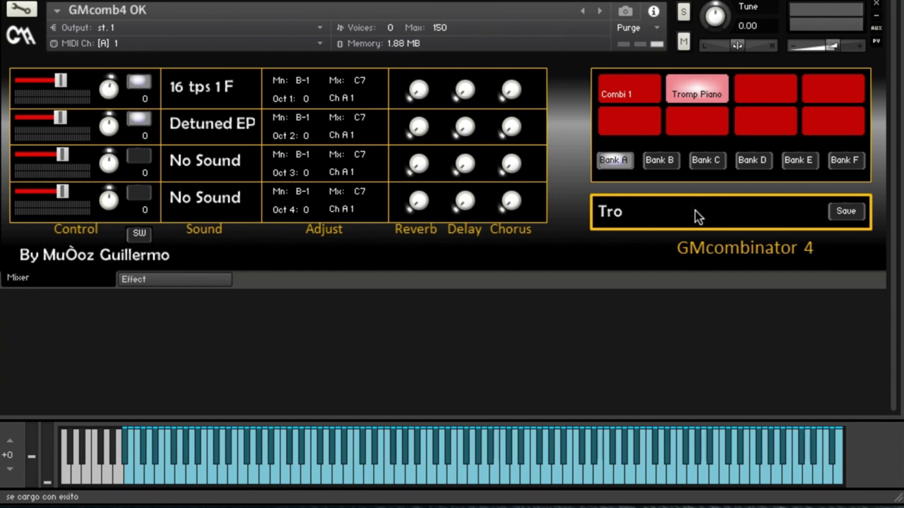
type("Trompeta Pi")
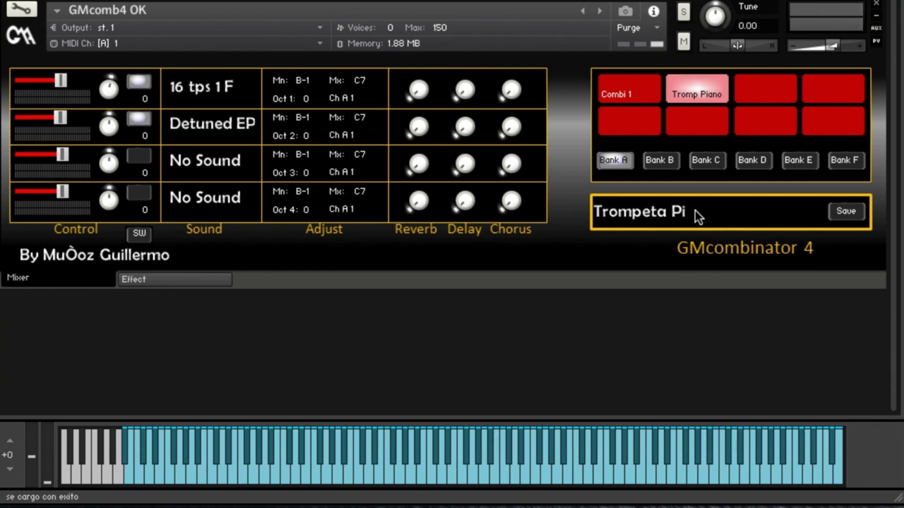
type("ano")
left_click(834, 213)
Step: Recall the Combi 1 combination from Bank A
left_click(628, 92)
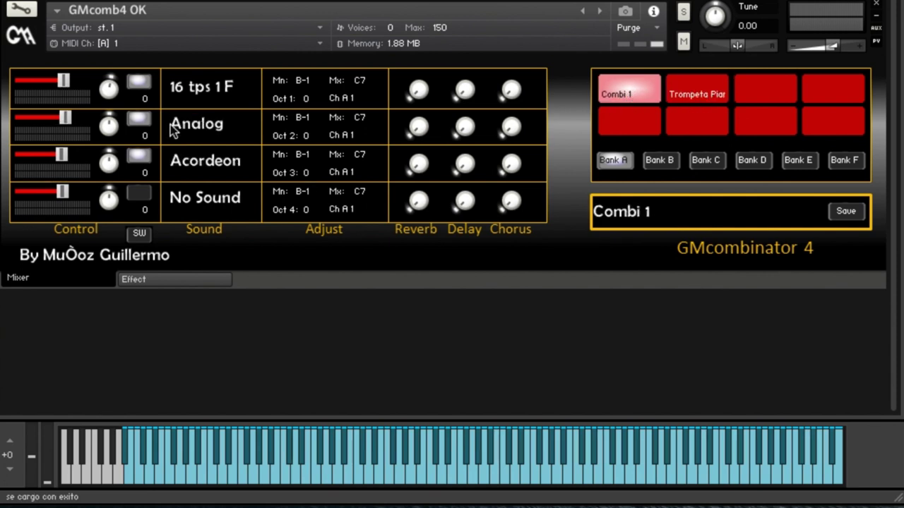
Step: Recall the Trompeta Piano combination and check the empty combination slots of Bank A
left_click(696, 93)
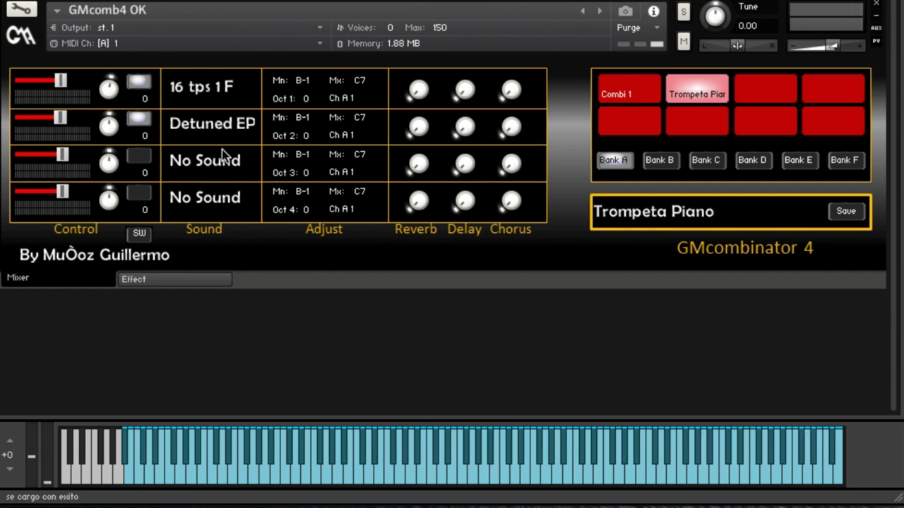
left_click(764, 95)
left_click(816, 90)
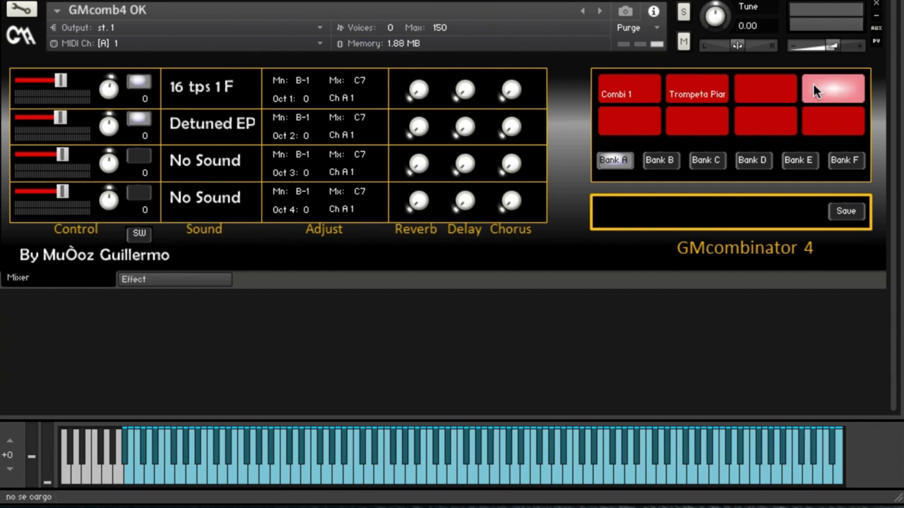
left_click(651, 123)
left_click(699, 127)
left_click(752, 127)
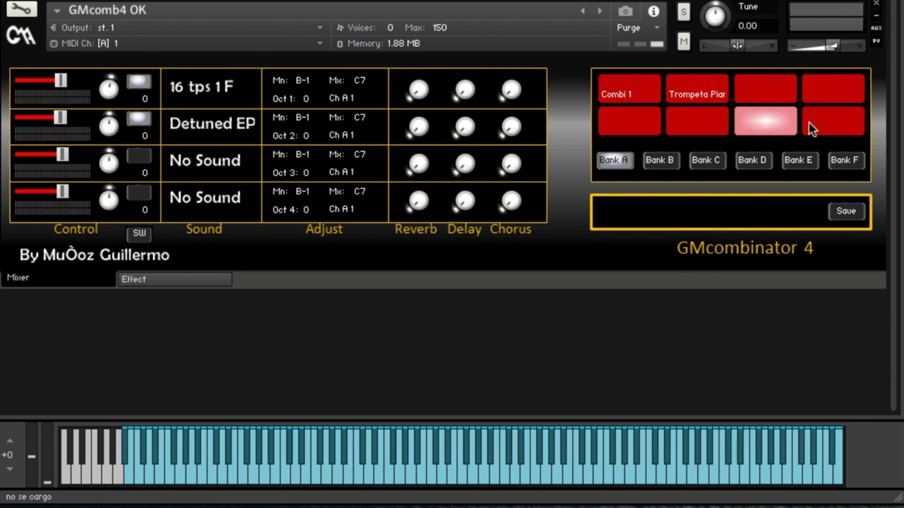
left_click(810, 124)
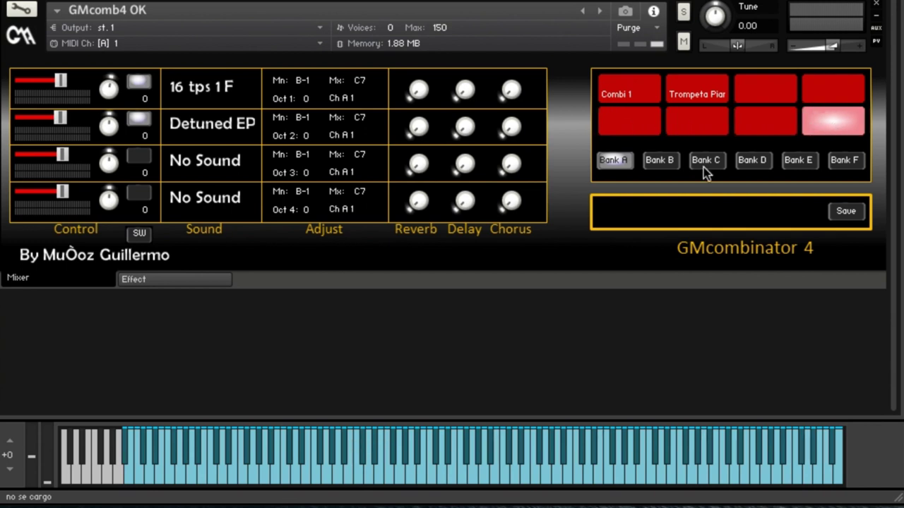
Step: Look through the combination slots of Banks B to F and return to Bank A
left_click(657, 164)
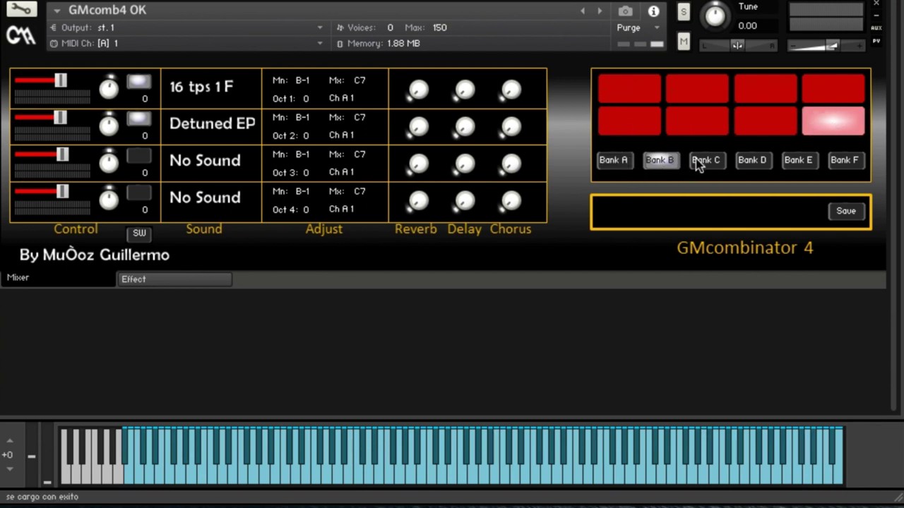
left_click(699, 161)
left_click(762, 161)
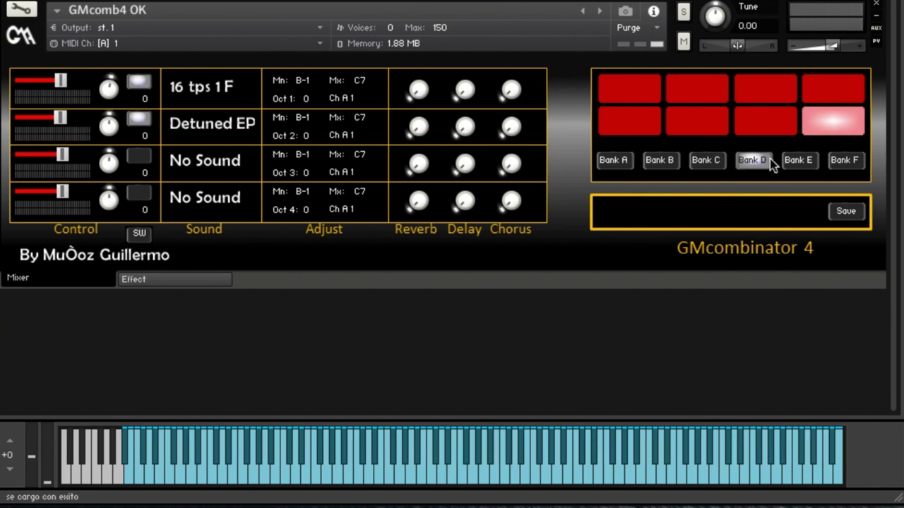
left_click(804, 162)
left_click(837, 162)
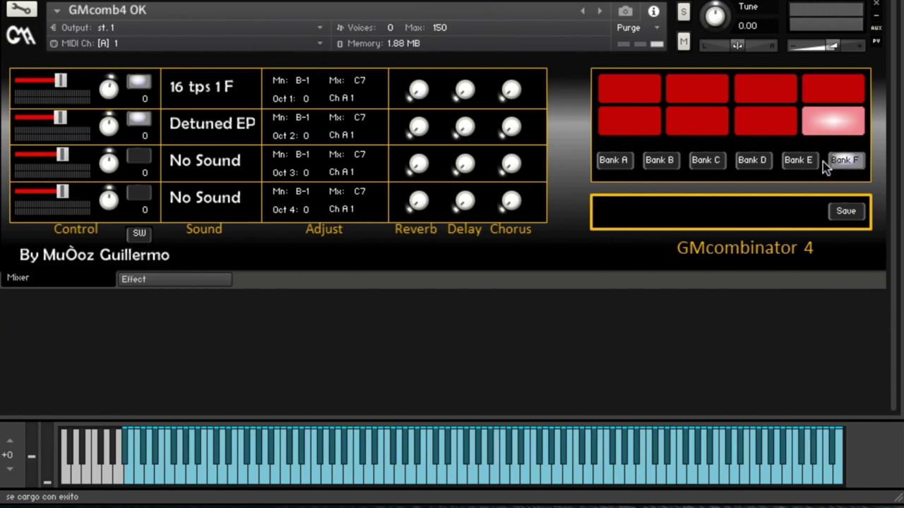
left_click(625, 162)
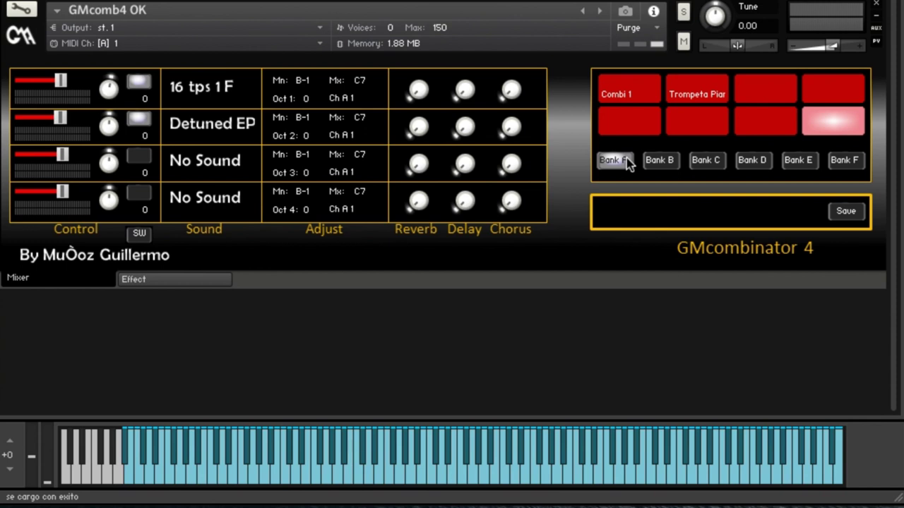
left_click(658, 160)
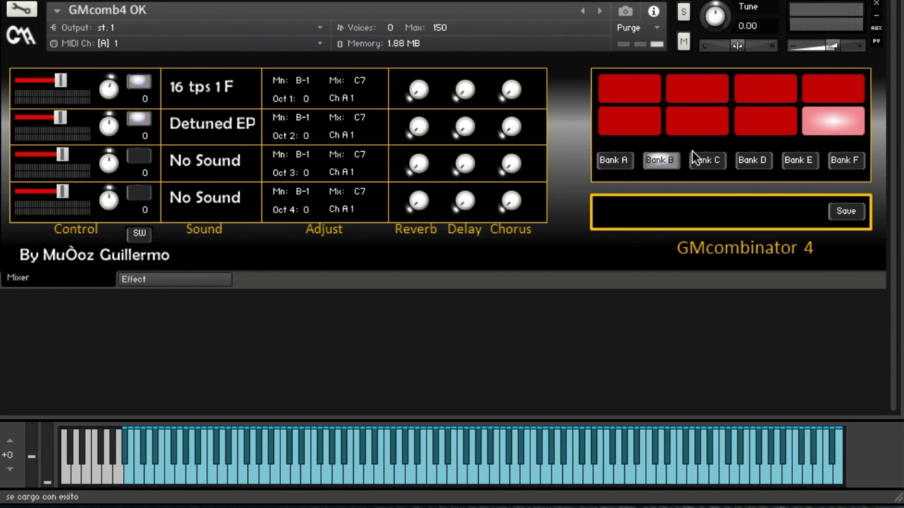
left_click(627, 160)
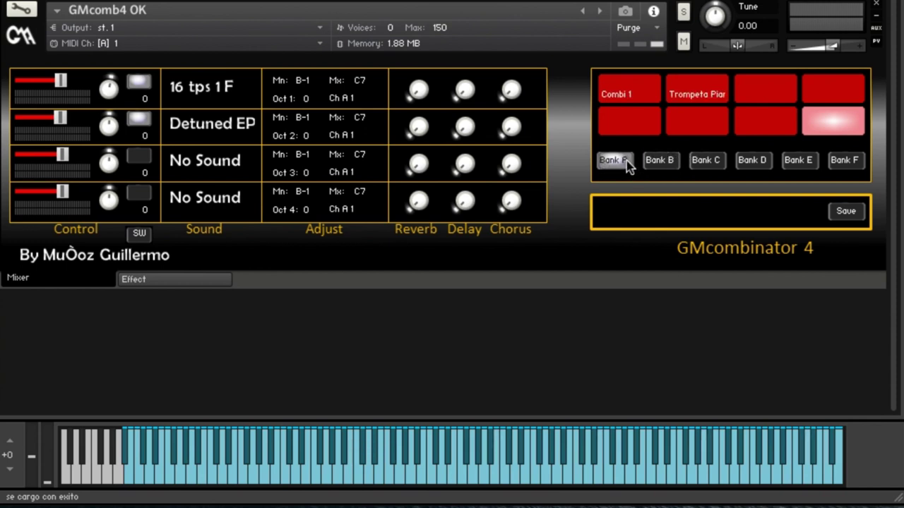
Step: Recall Combi 1 and Trompeta Piano alternately to compare them, ending on Combi 1
left_click(623, 99)
left_click(700, 96)
left_click(641, 95)
left_click(702, 99)
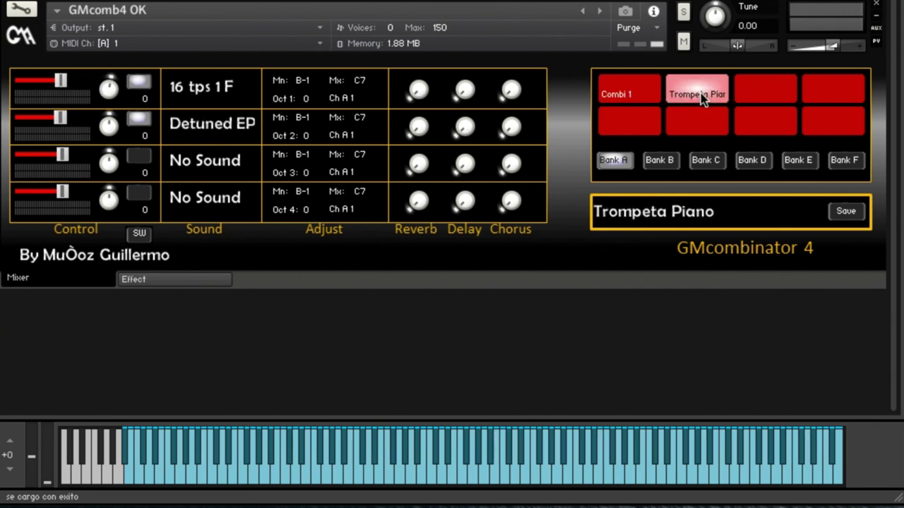
left_click(626, 94)
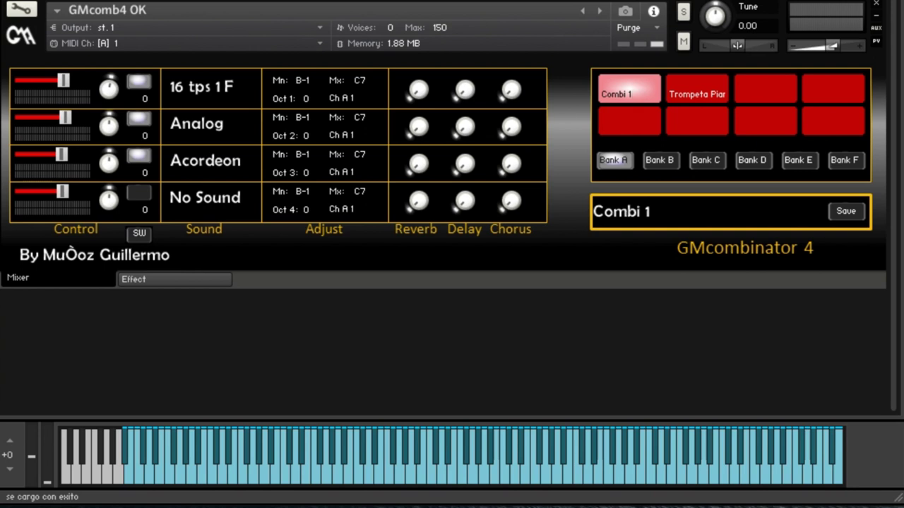
Step: Remove the CC# 49 MIDI automation from the Combi 1 slot and start learning a new MIDI CC# for it
right_click(627, 98)
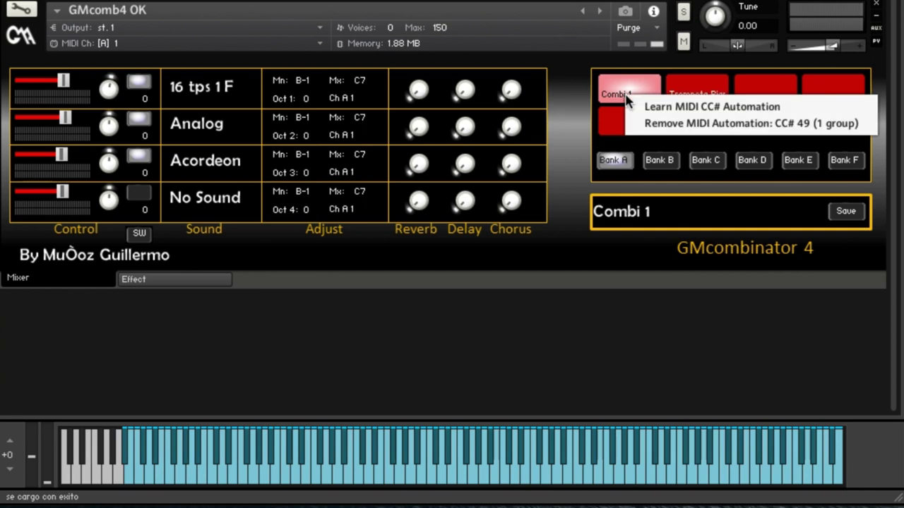
left_click(668, 124)
right_click(635, 86)
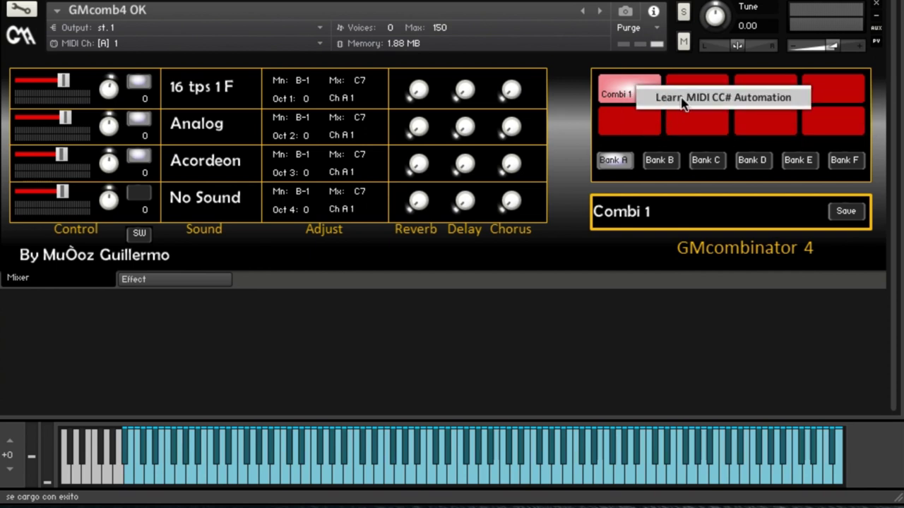
left_click(688, 105)
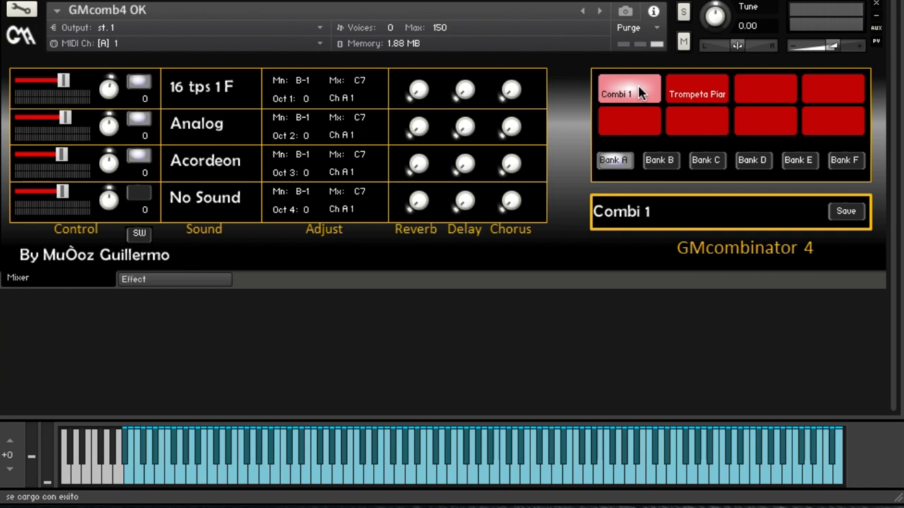
Step: Edit the MIDI CC# automation of the Trompeta Piano slot and recall Combi 1 and Trompeta Piano in turn
left_click(682, 99)
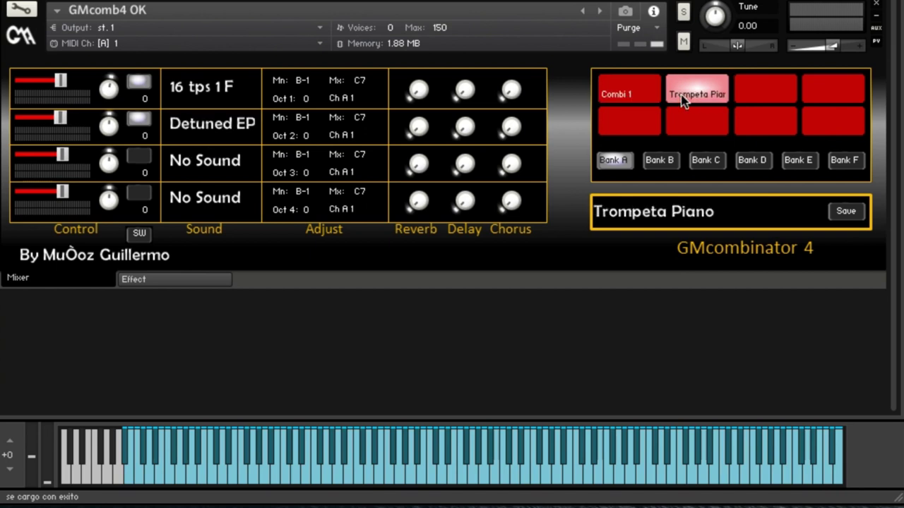
right_click(683, 99)
left_click(694, 119)
left_click(658, 94)
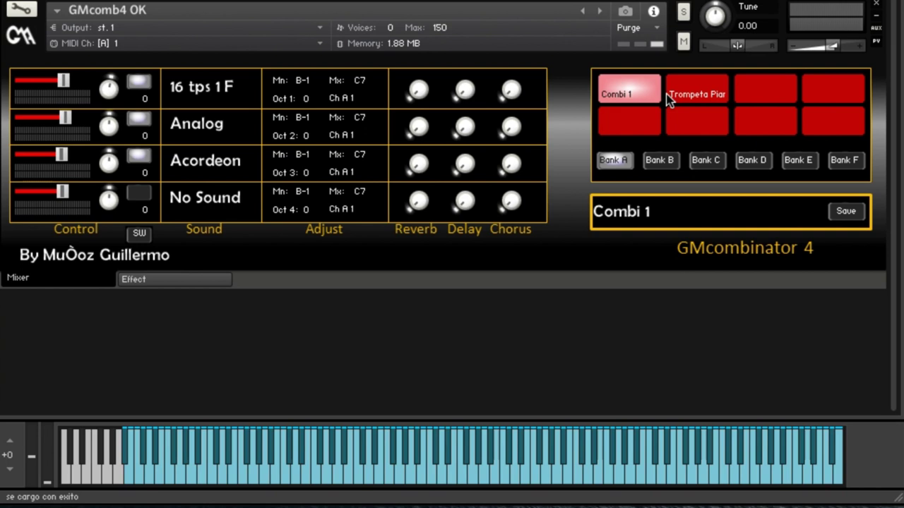
left_click(669, 100)
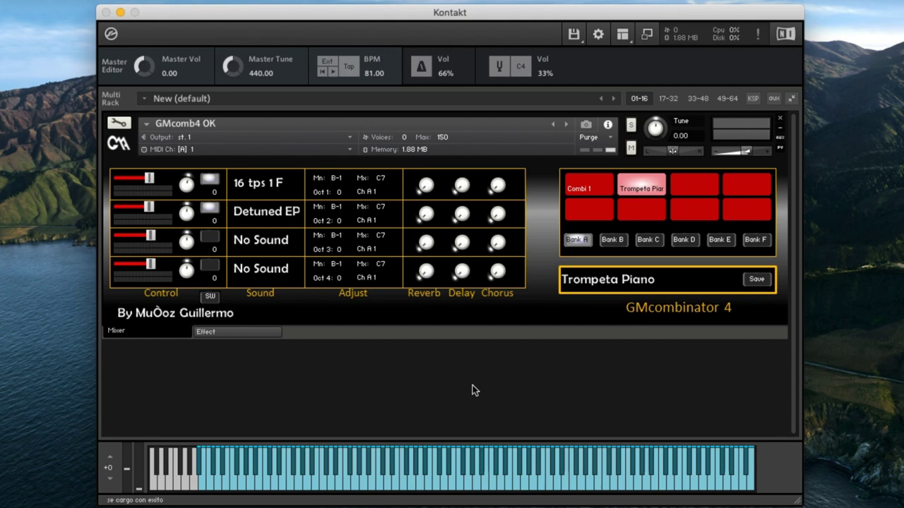
Step: Reduce Kontakt to its compact instrument view and move the window slightly lower on the desktop
left_click(647, 37)
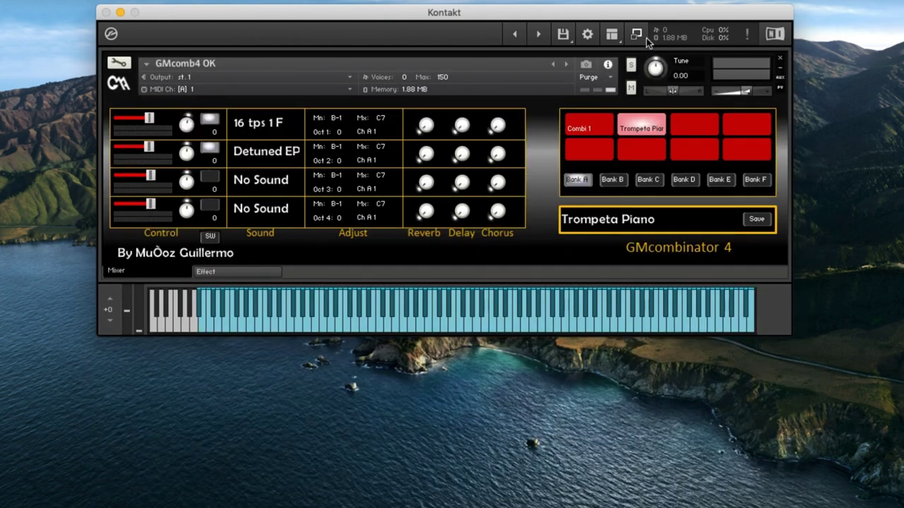
left_click_drag(565, 12, 551, 57)
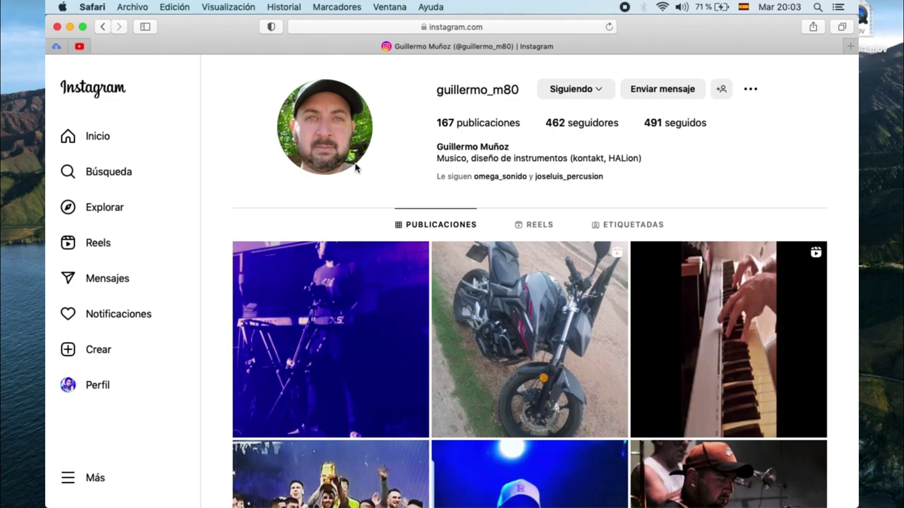
Step: Look through the posts on the instrument designer's Instagram profile in Safari
scroll(510, 267, "down", 15)
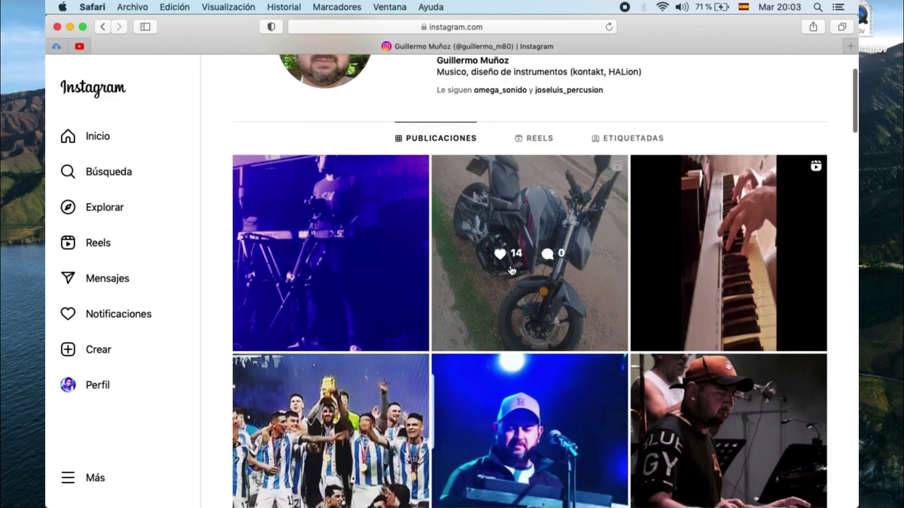
scroll(510, 264, "down", 20)
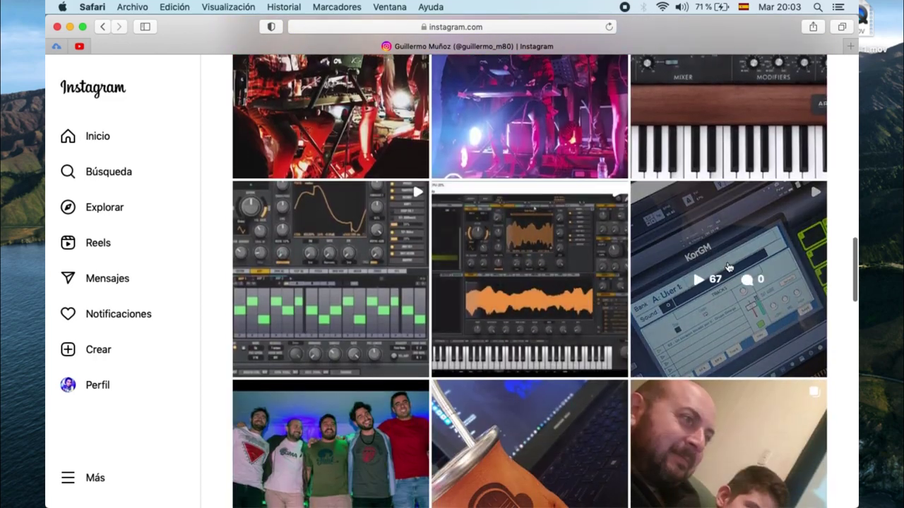
scroll(385, 315, "down", 15)
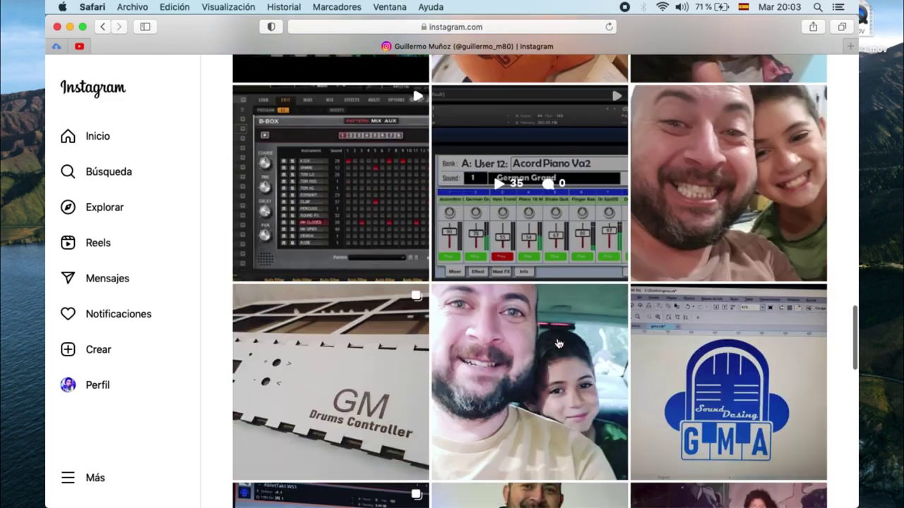
scroll(557, 344, "down", 8)
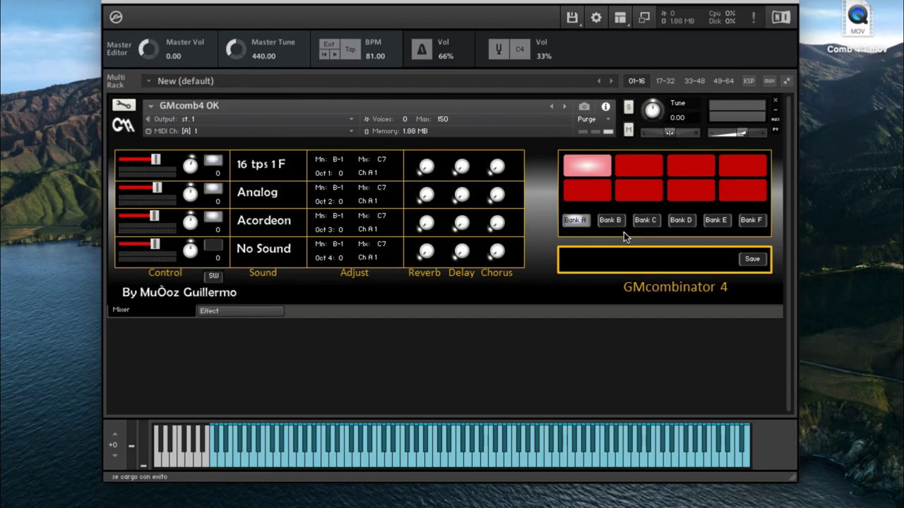